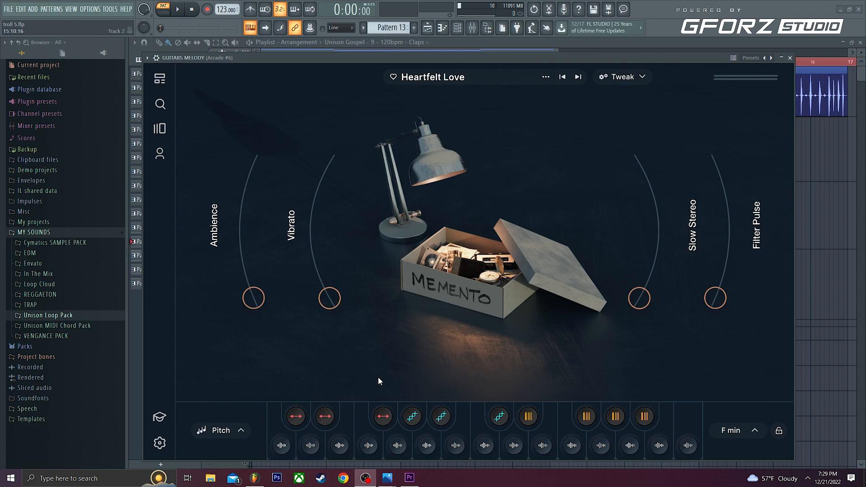
Switch to Adobe Premiere Pro and play the YOUTUBE 1080 FINAL sequence.
left_click(410, 478)
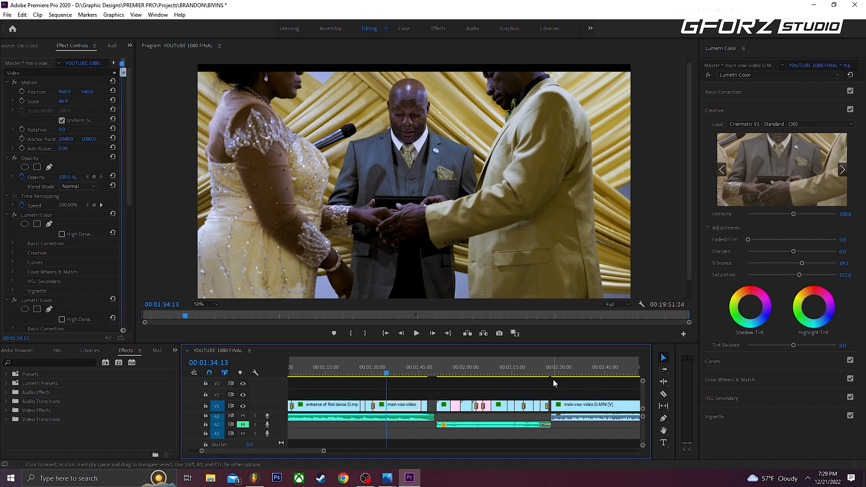
key("space")
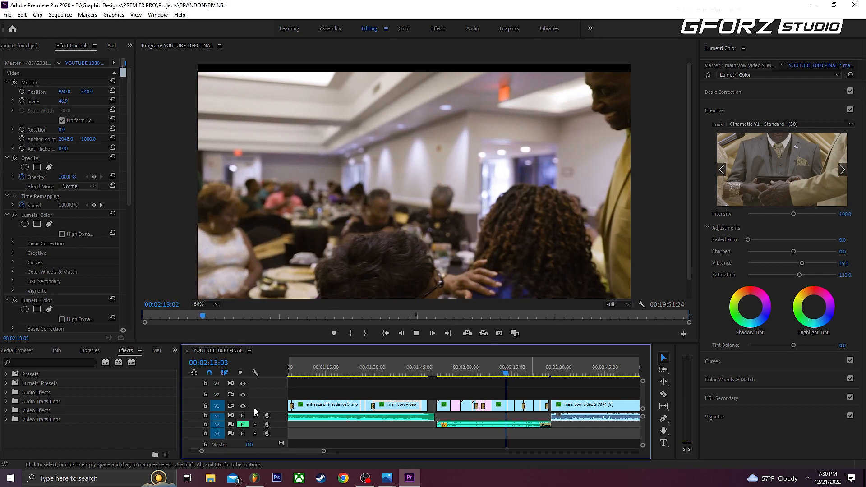
Switch to FL Studio, close the Arcade plugin window and play the arrangement from bar 5 in song mode.
left_click(255, 479)
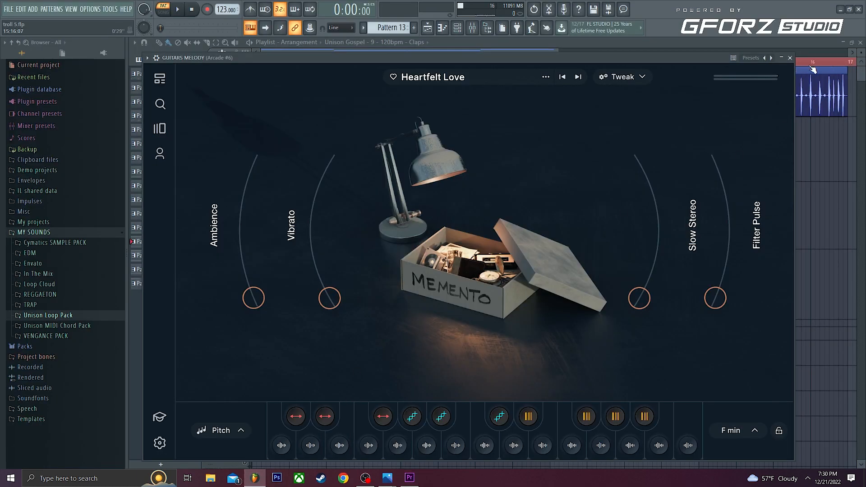
left_click(779, 43)
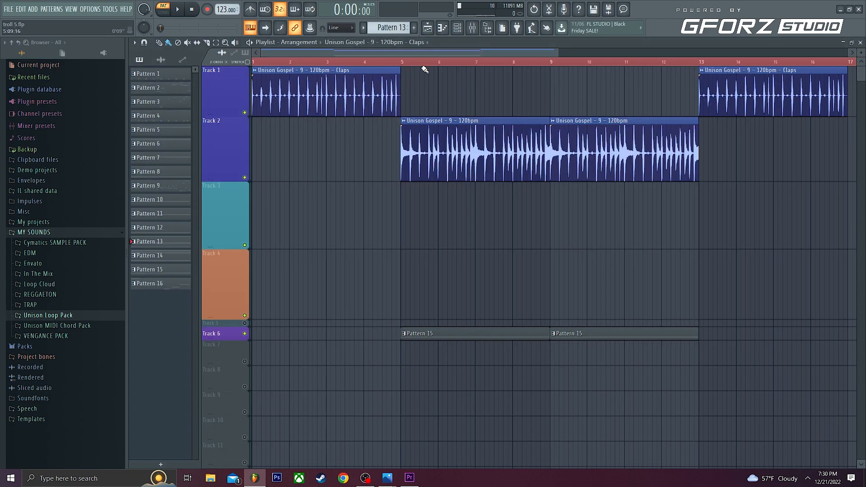
key("space")
left_click(159, 11)
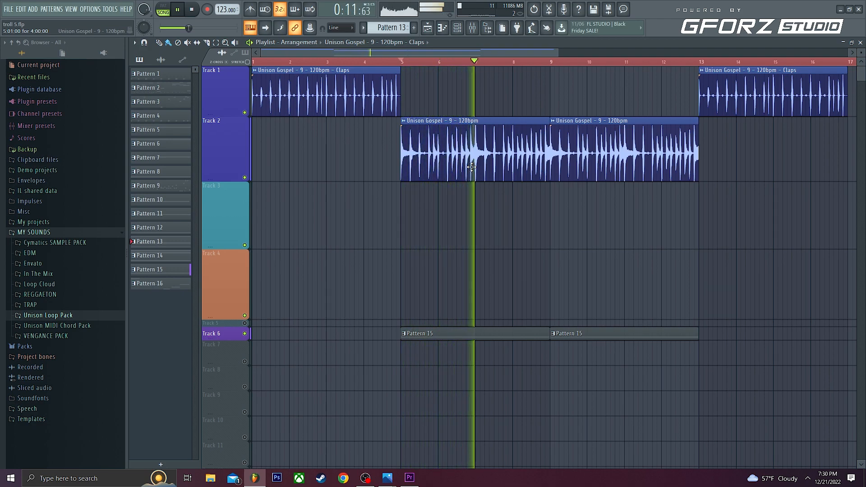
key("space")
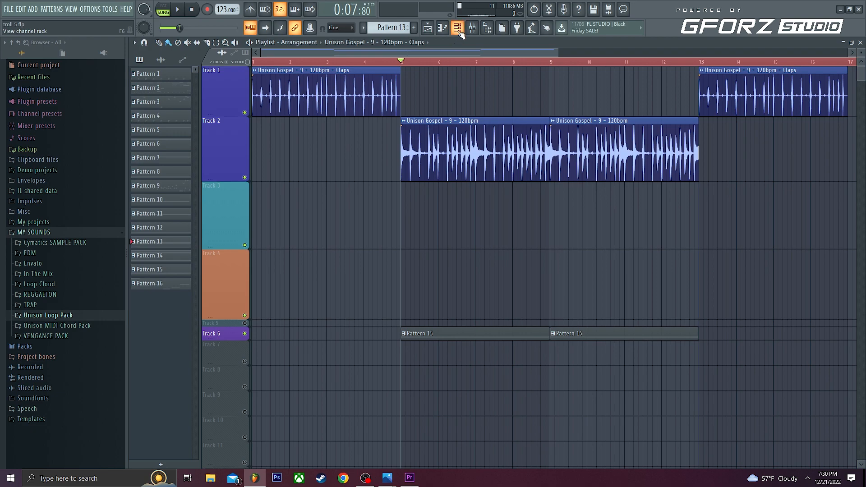
Show the GUITARS MELODY channel's piano roll and Arcade plugin, and view the available session keys.
left_click(458, 27)
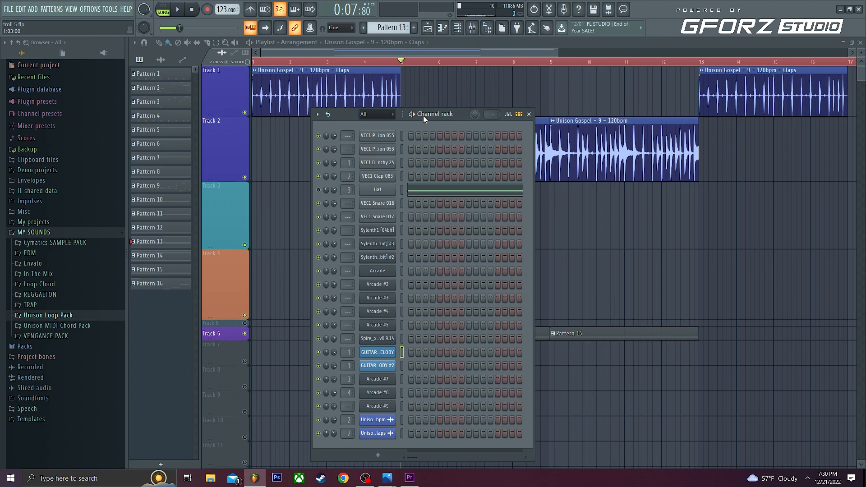
right_click(392, 354)
left_click(434, 354)
left_click(456, 27)
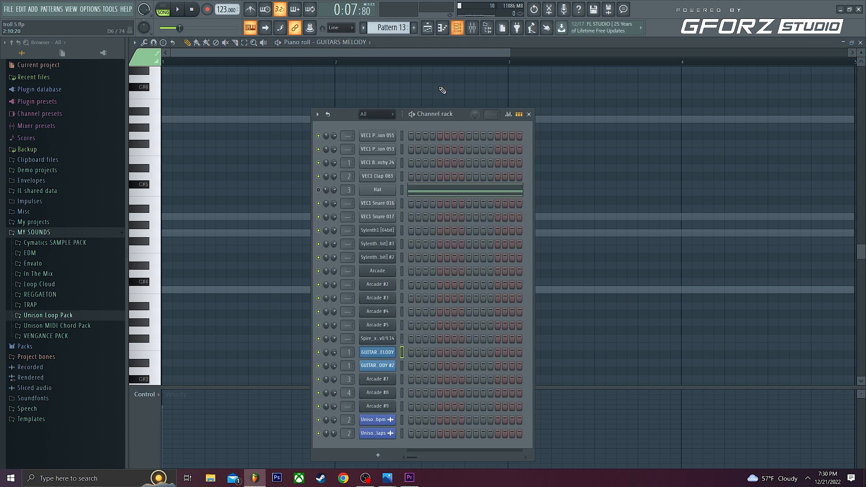
left_click(384, 354)
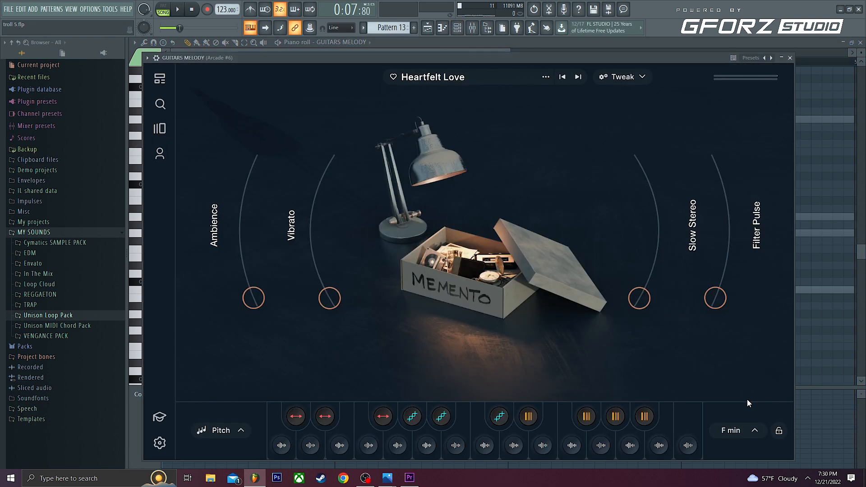
left_click(755, 431)
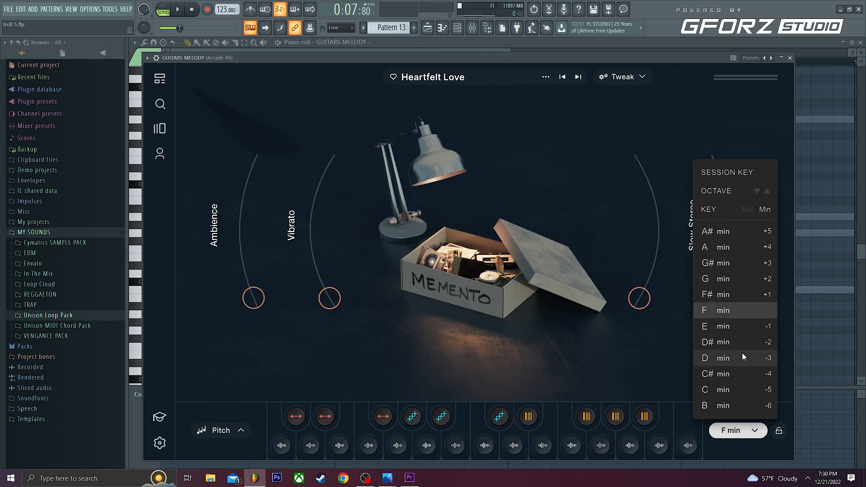
left_click(643, 59)
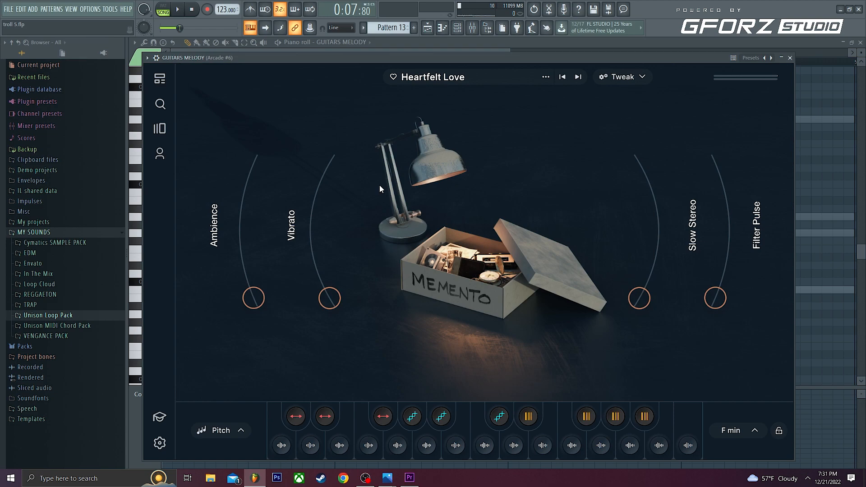
Bring up the GUITARS MELODY piano roll from the channel rack again and show the channel's Arcade instrument.
left_click(457, 27)
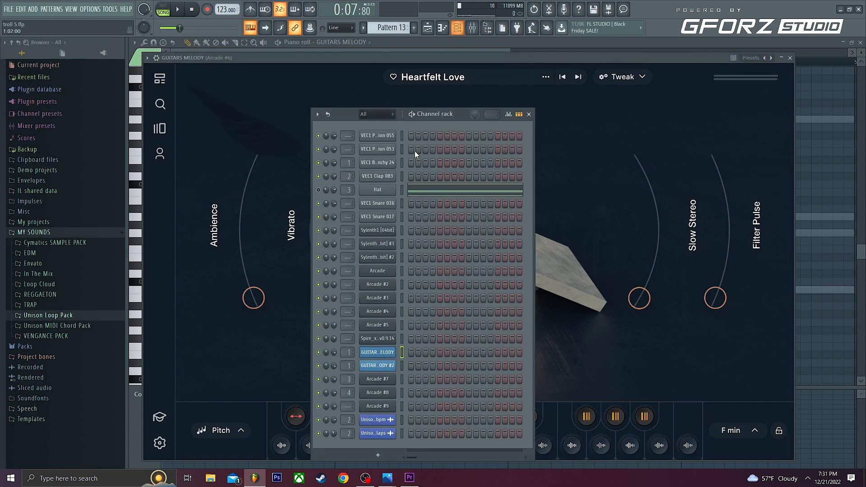
right_click(387, 354)
left_click(453, 351)
right_click(388, 353)
left_click(417, 352)
left_click(455, 28)
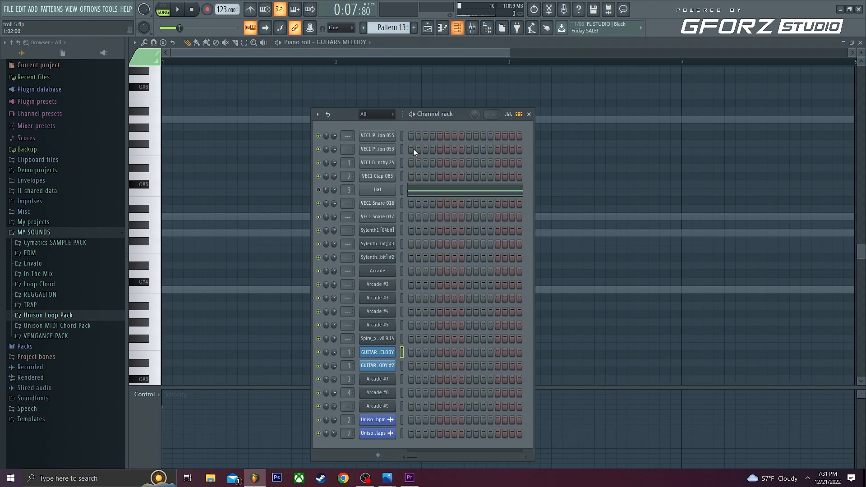
left_click(373, 352)
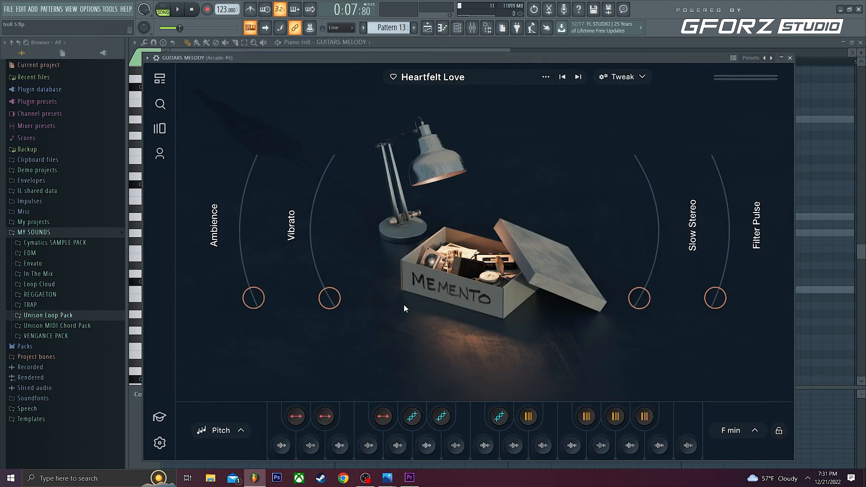
Browse the instrument filter of the Memento sampler kits in Arcade, then return to the Heartfelt Love kit.
left_click(160, 128)
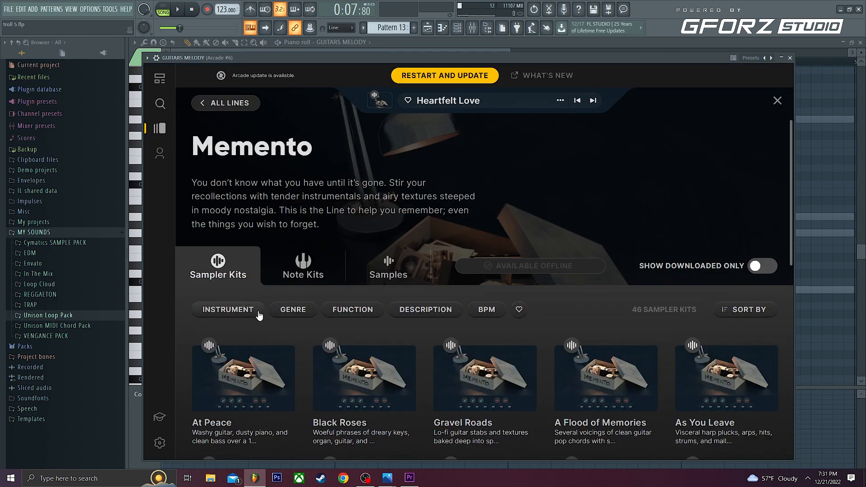
left_click(236, 311)
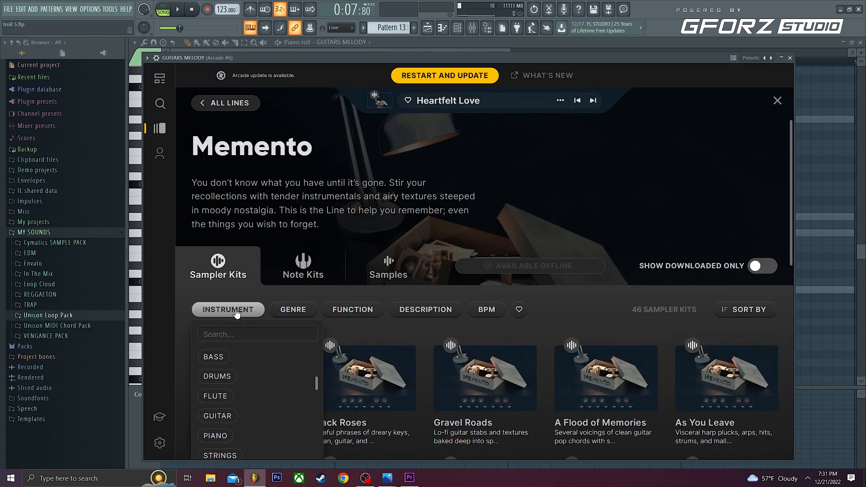
scroll(212, 429, "down", 2)
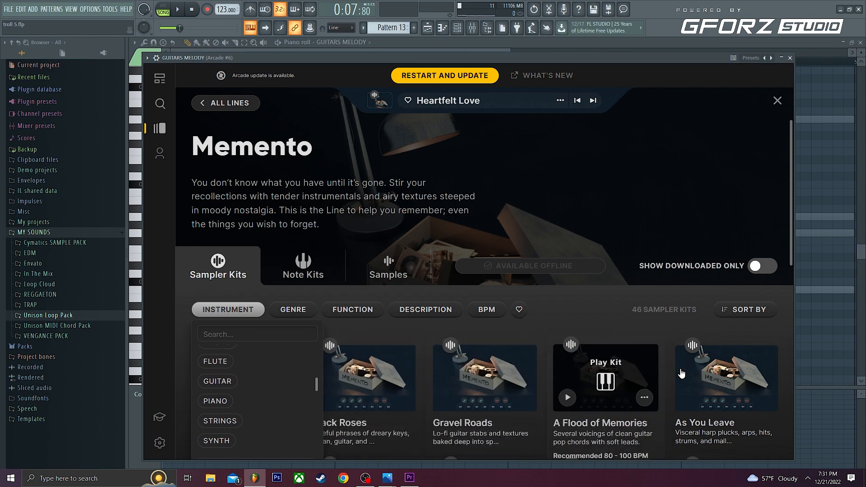
left_click(246, 294)
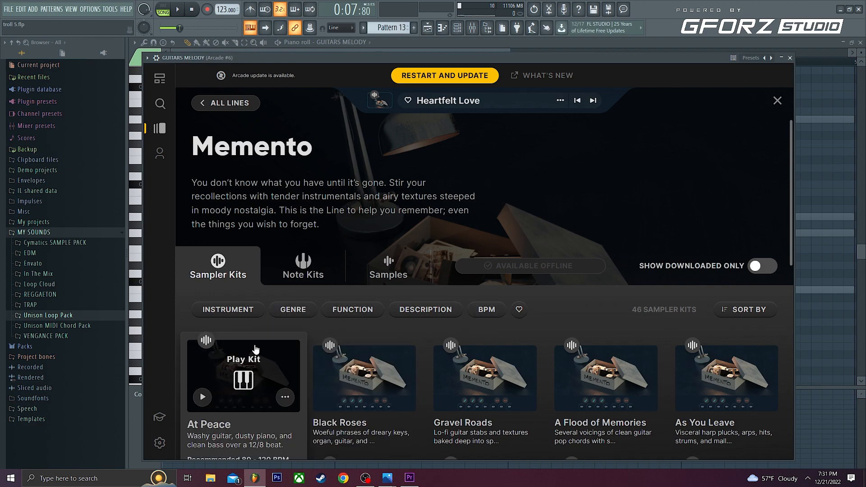
left_click(380, 99)
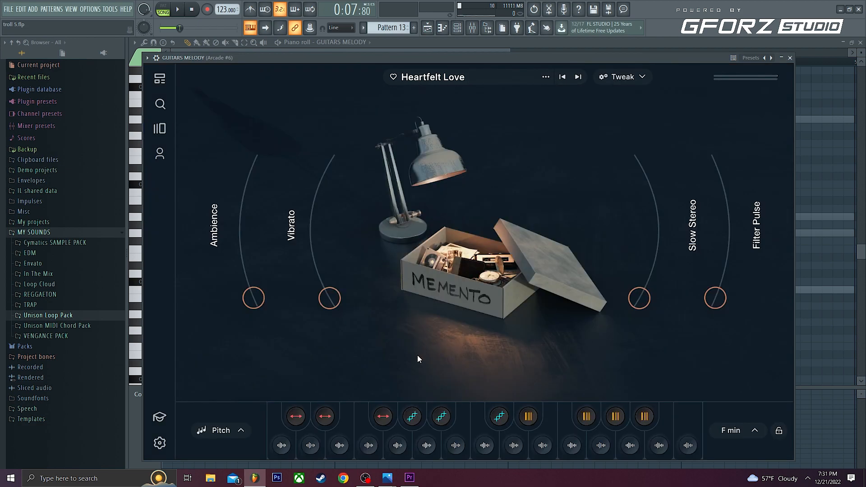
Draw a four-bar C4 note from bar 1 in the GUITARS MELODY piano roll of Pattern 13 and play it.
left_click(791, 58)
right_click(391, 353)
left_click(414, 352)
right_click(386, 355)
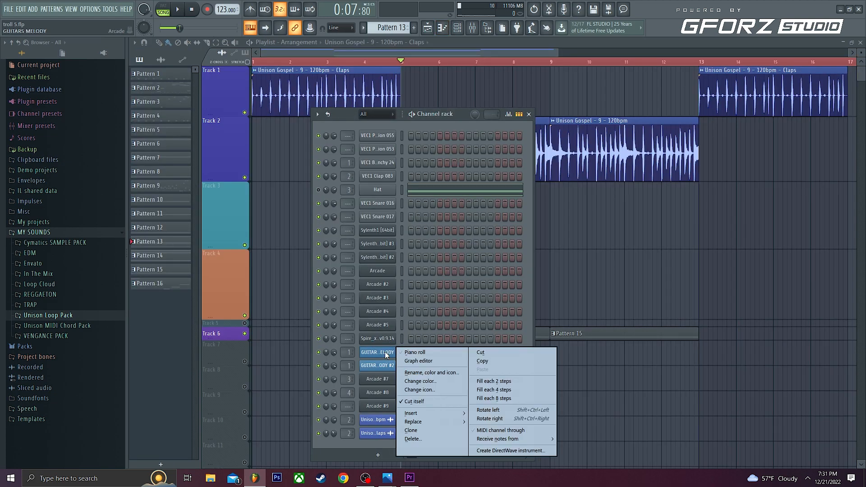
left_click(415, 353)
key("space")
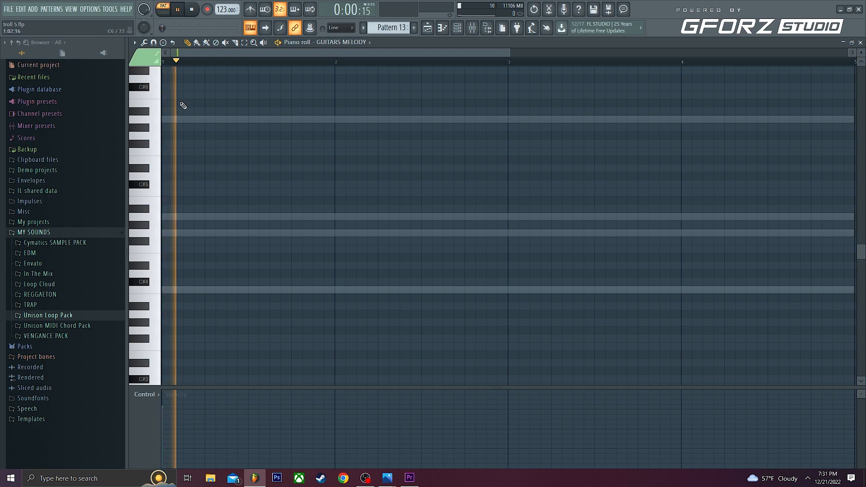
left_click(170, 290)
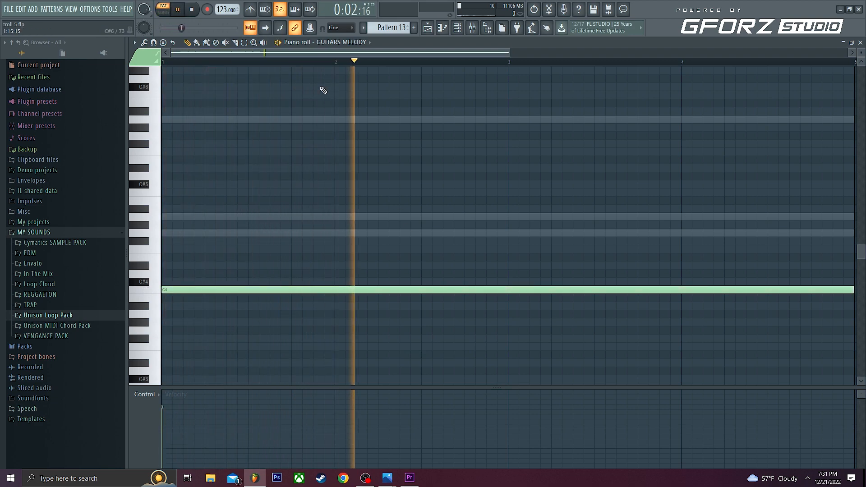
left_click(190, 14)
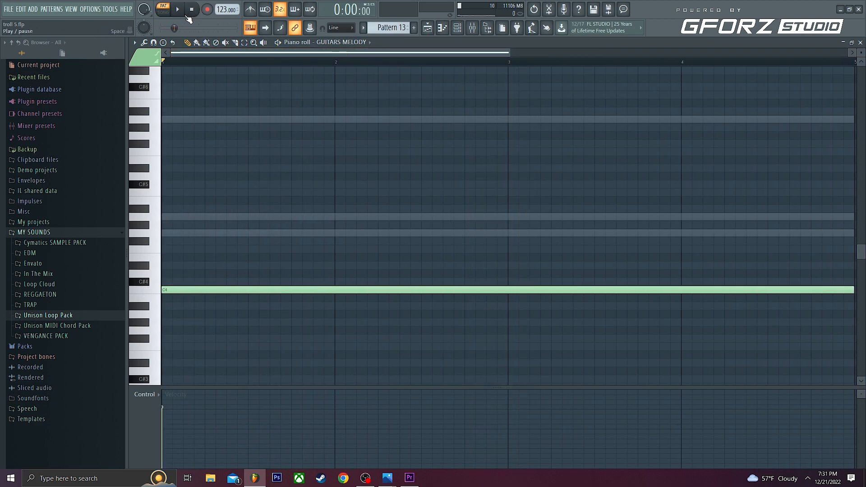
key("space")
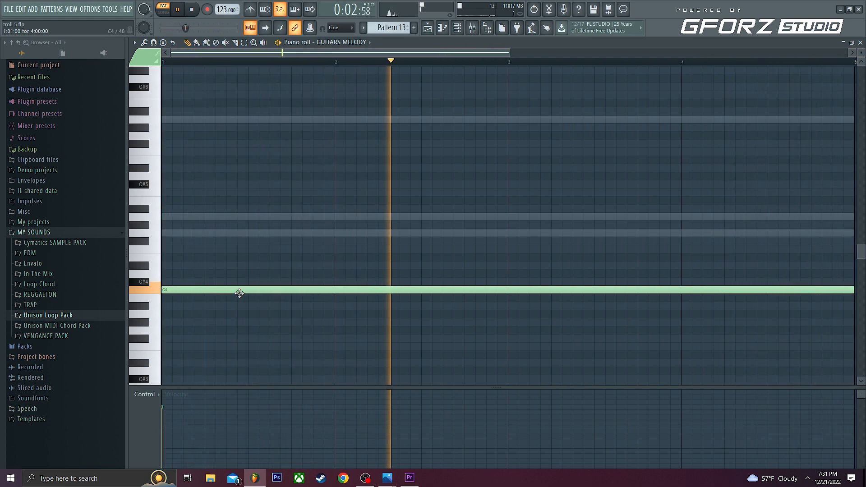
Add four-bar G4, A4 and A5 notes from bar 1 to the GUITARS MELODY pattern and return to the playlist.
left_click(166, 234)
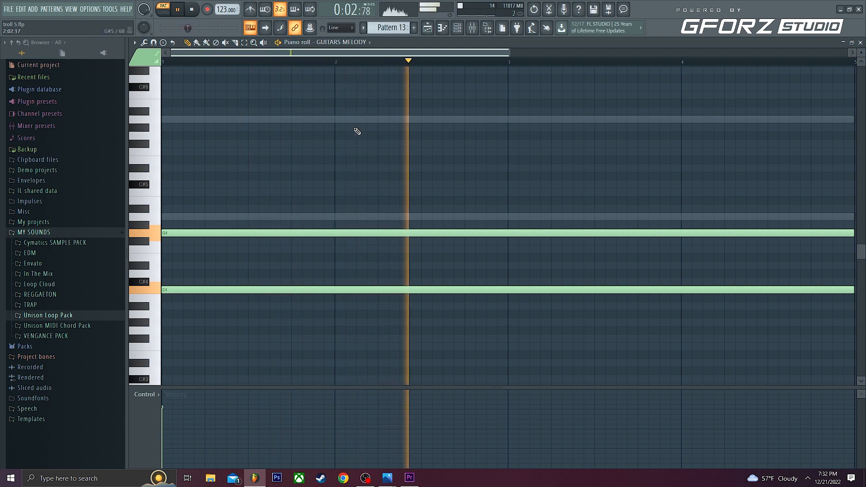
key("F6")
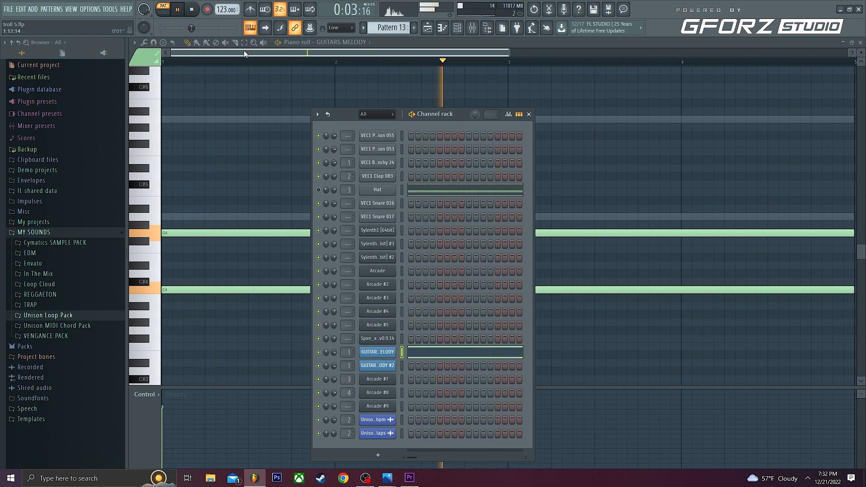
key("F6")
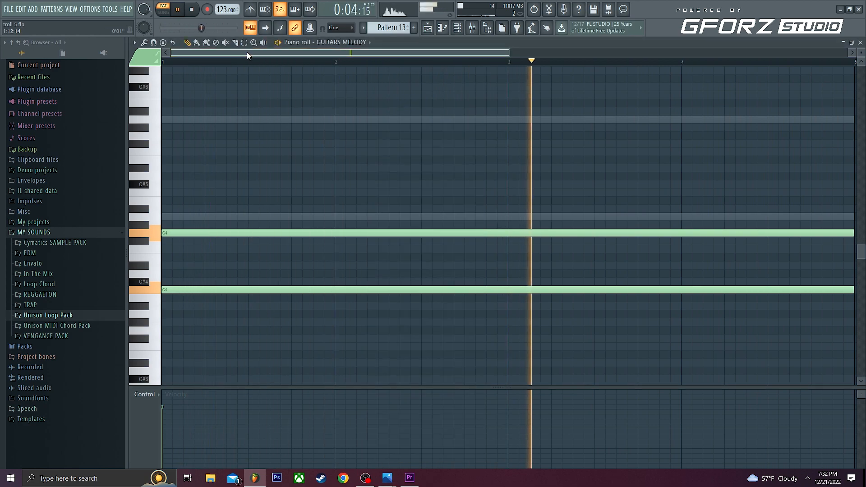
left_click(168, 217)
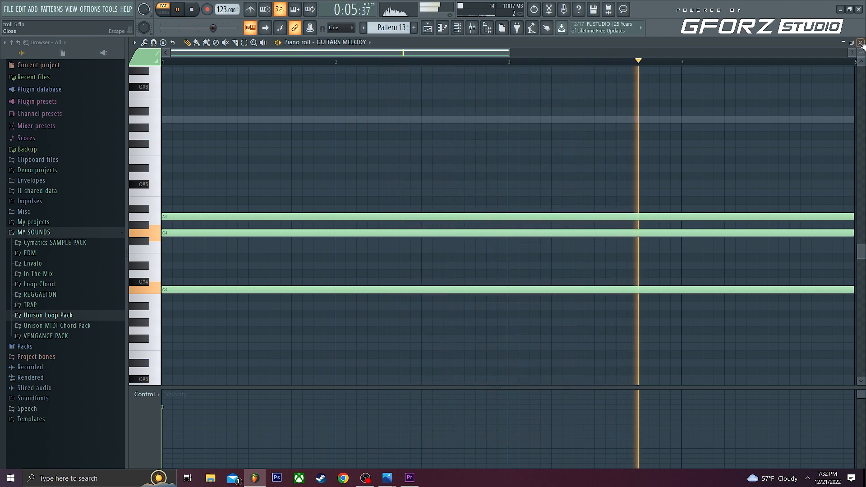
left_click(164, 120)
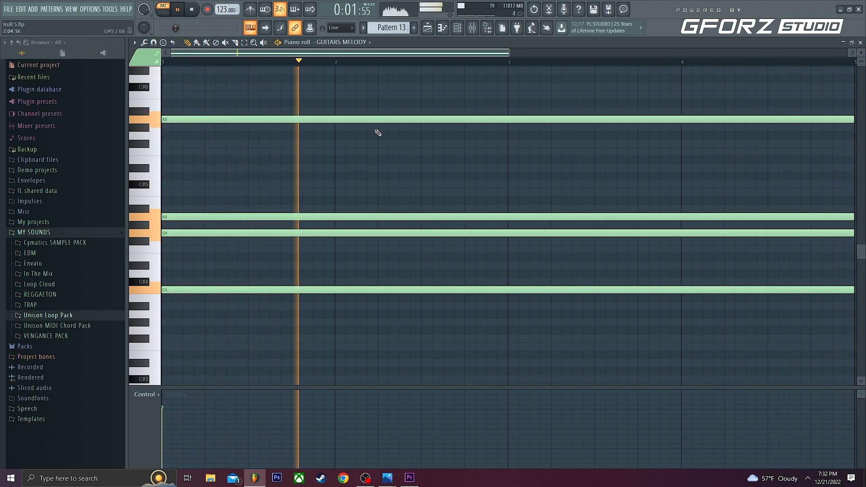
left_click(861, 43)
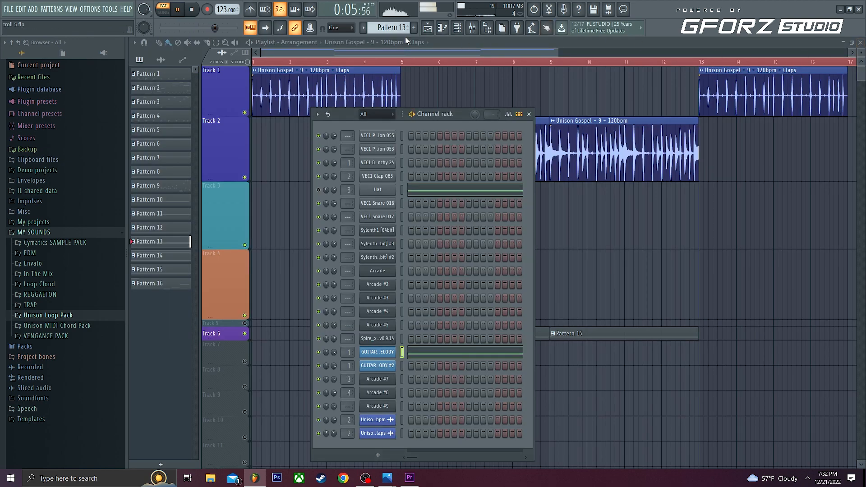
key("F6")
Place Pattern 14 at bar 1 on Track 3 of the playlist, removing the misplaced claps clip there.
left_click(259, 218)
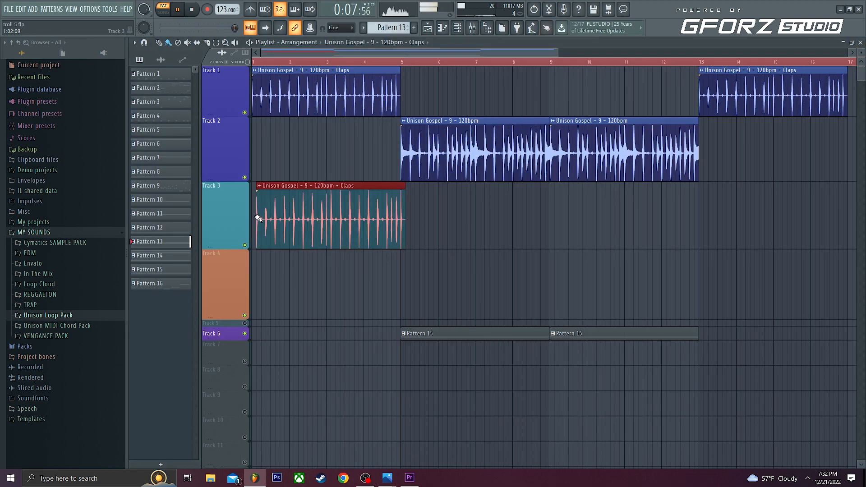
right_click(309, 215)
left_click(427, 43)
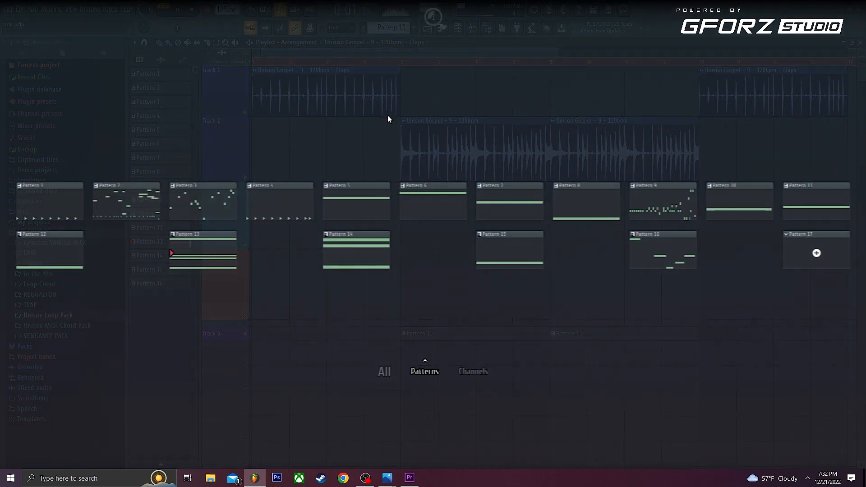
left_click(358, 261)
left_click(271, 214)
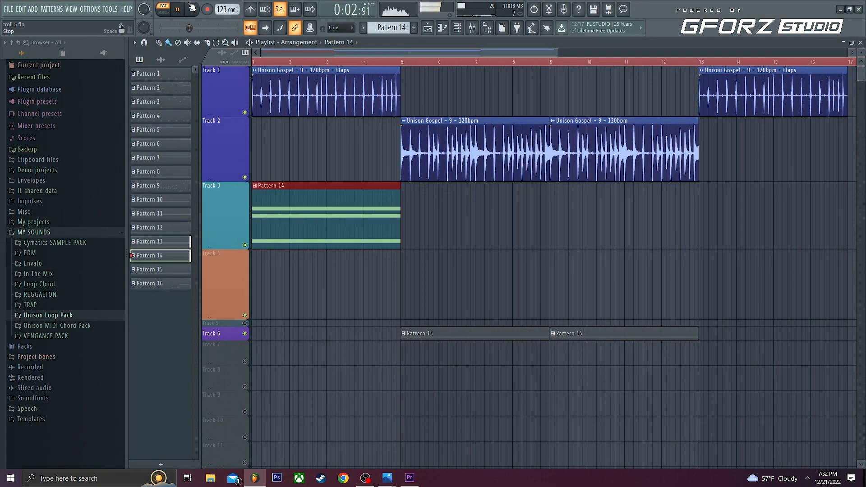
Play the arrangement from the start in song mode to hear Pattern 14 with the claps.
left_click(341, 27)
left_click(344, 38)
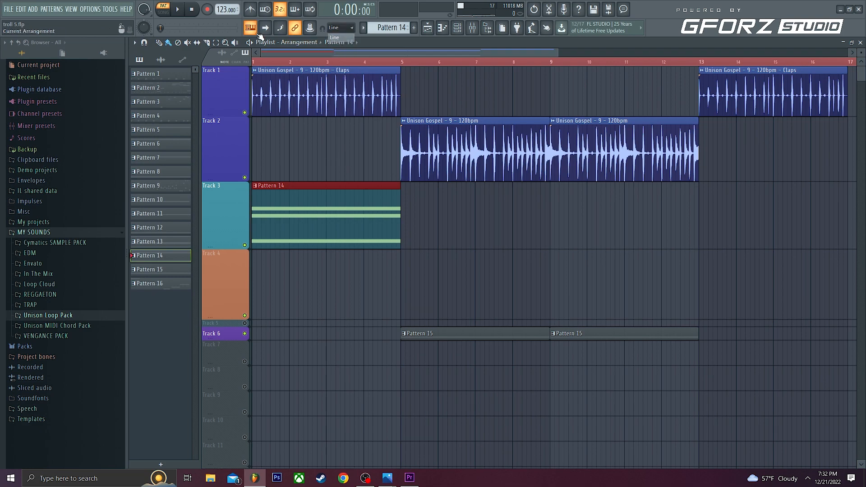
left_click(166, 10)
key("space")
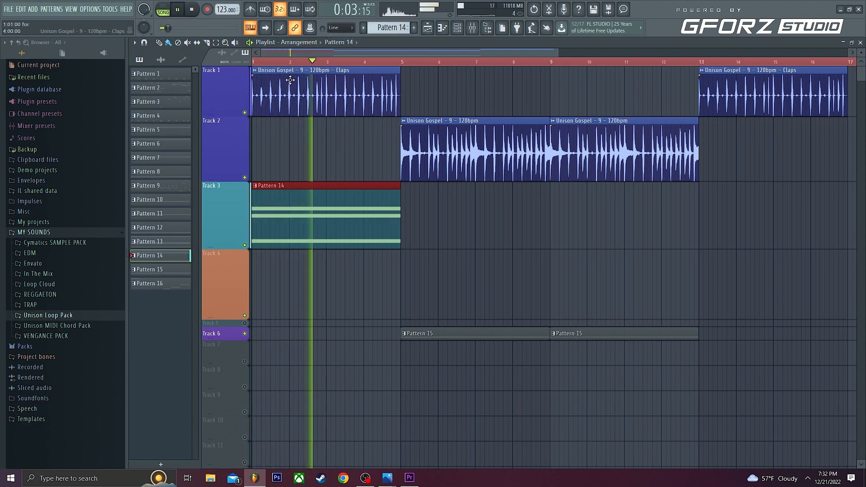
Stop playback and replace the Pattern 14 clip on Track 3 with three consecutive Pattern 13 clips starting at bars 1, 5 and 9.
key("space")
left_click(345, 45)
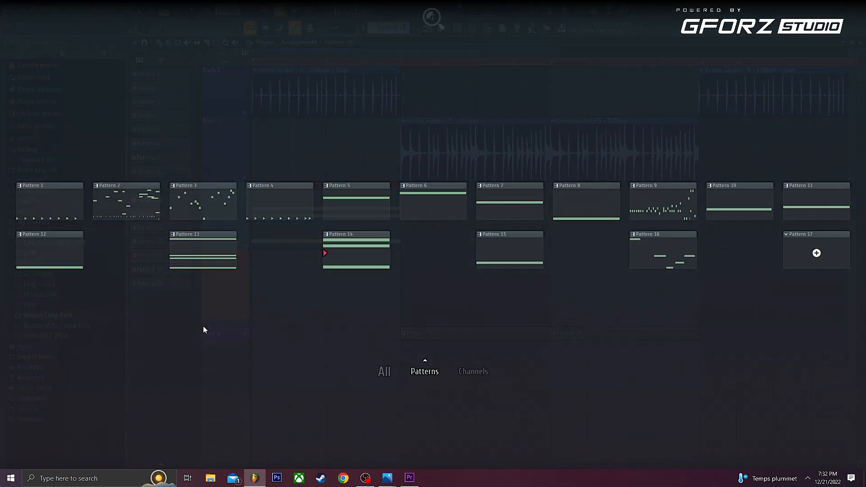
left_click(219, 263)
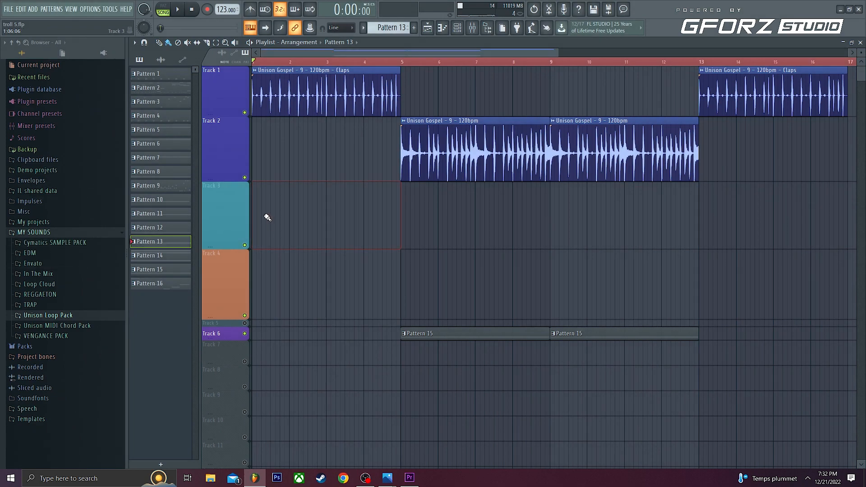
left_click(269, 219)
left_click(483, 219)
right_click(483, 219)
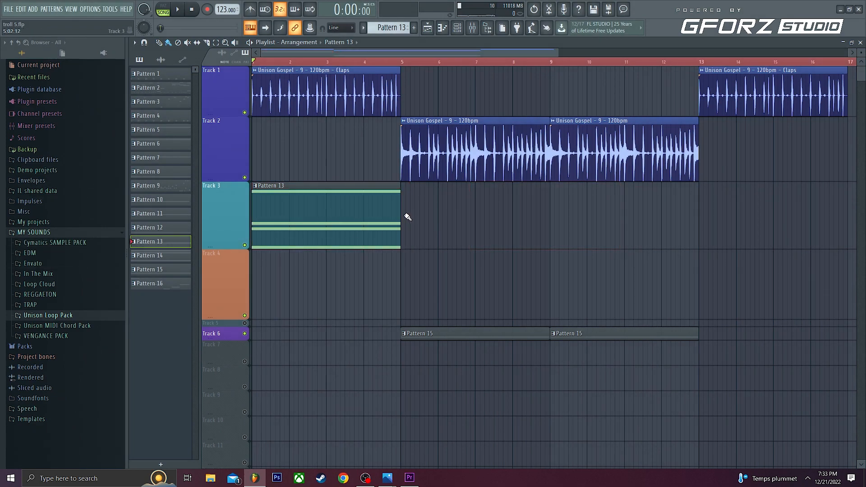
left_click(408, 218)
left_click(555, 212)
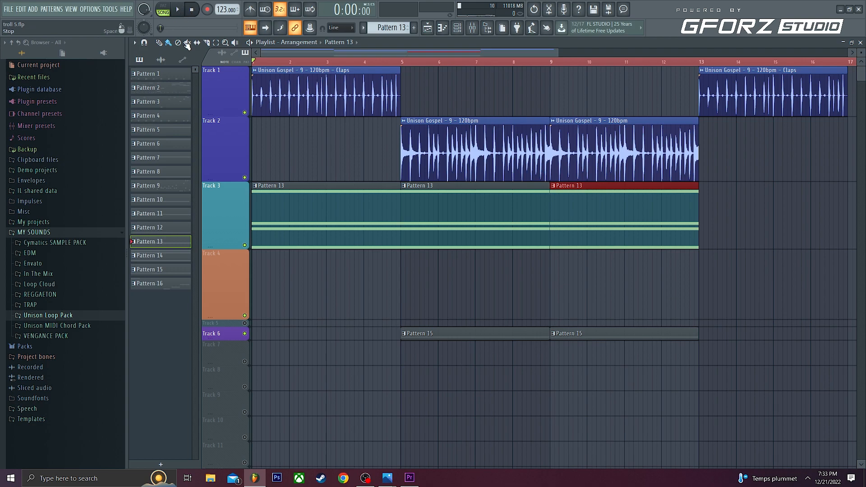
Place two consecutive Pattern 14 clips on Track 3 at bars 13 and 17 while the arrangement plays, and stop playback.
key("space")
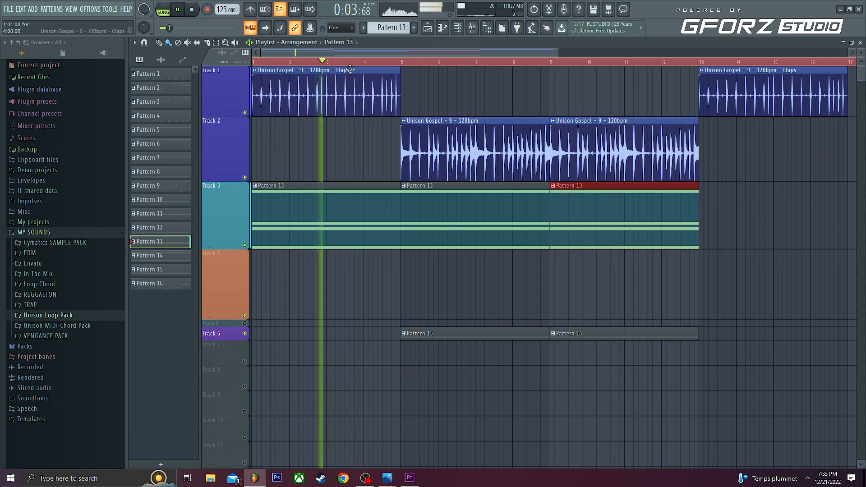
left_click_drag(383, 53, 426, 56)
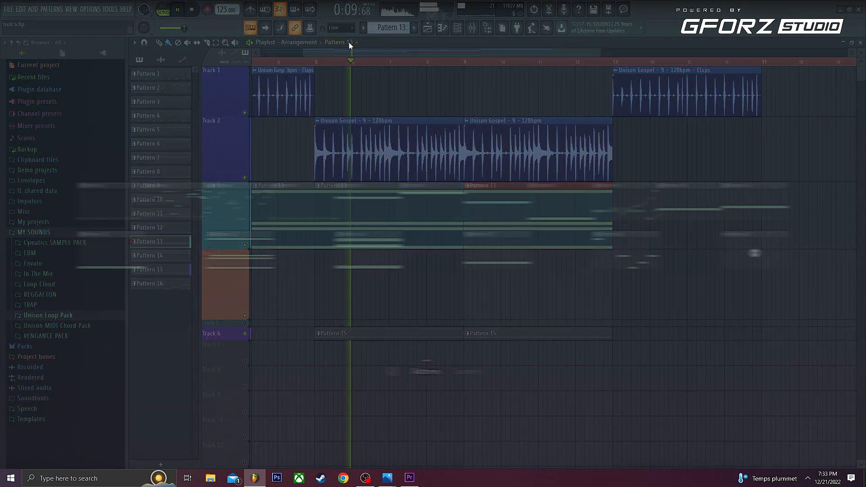
left_click(350, 43)
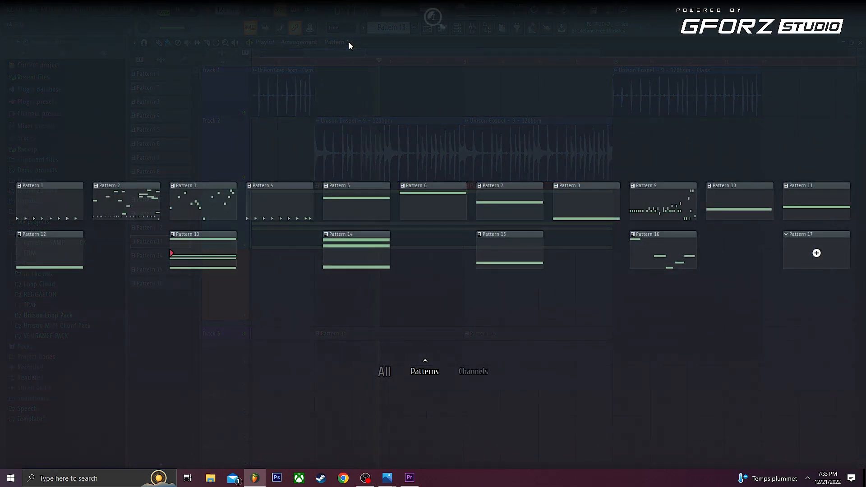
left_click(360, 262)
left_click(695, 227)
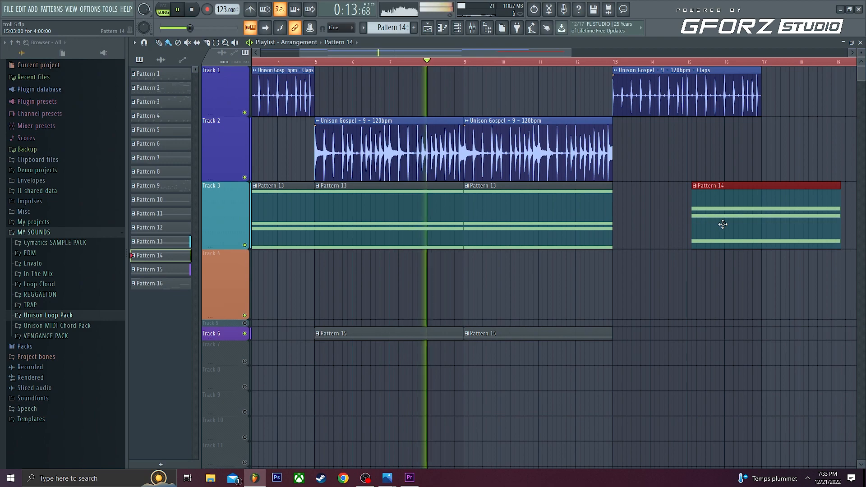
left_click_drag(740, 221, 675, 223)
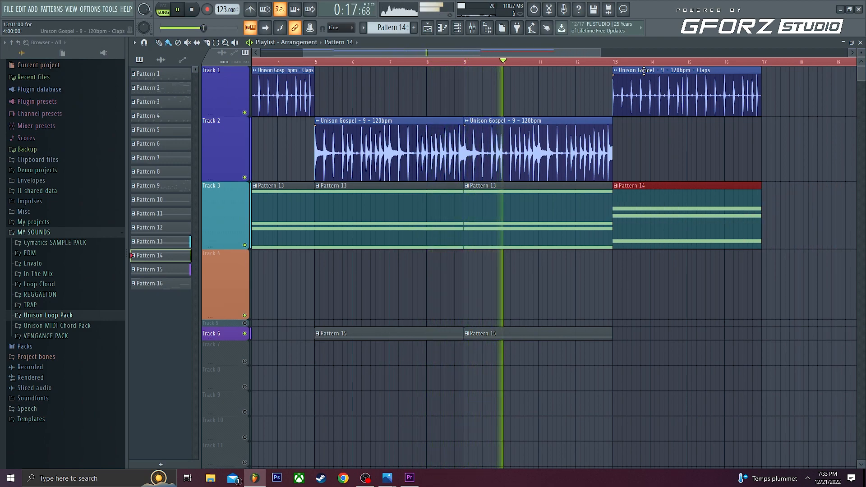
left_click_drag(530, 50, 562, 50)
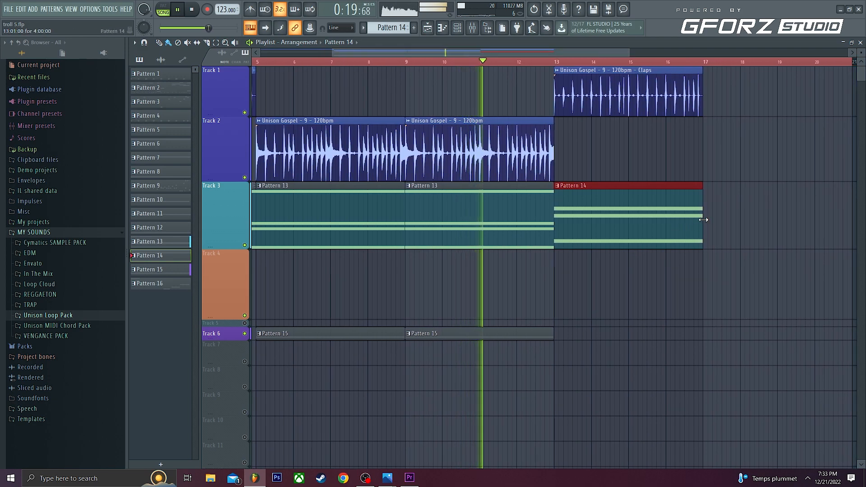
left_click(707, 219)
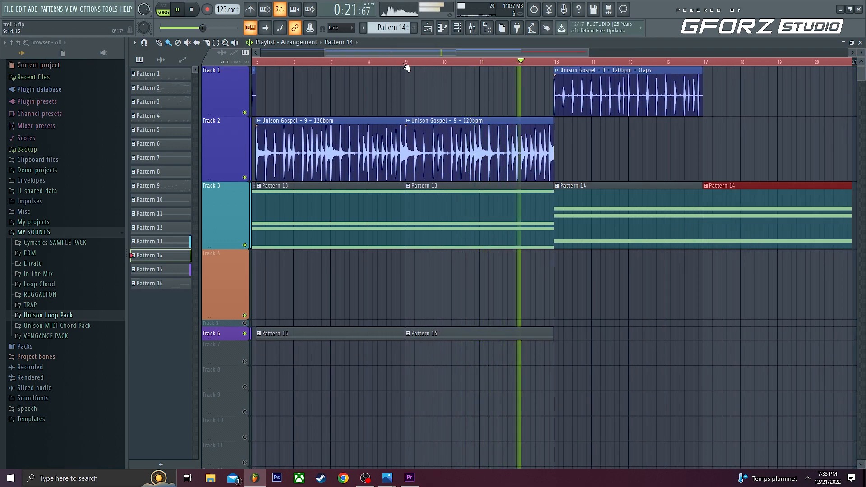
left_click_drag(359, 45, 298, 45)
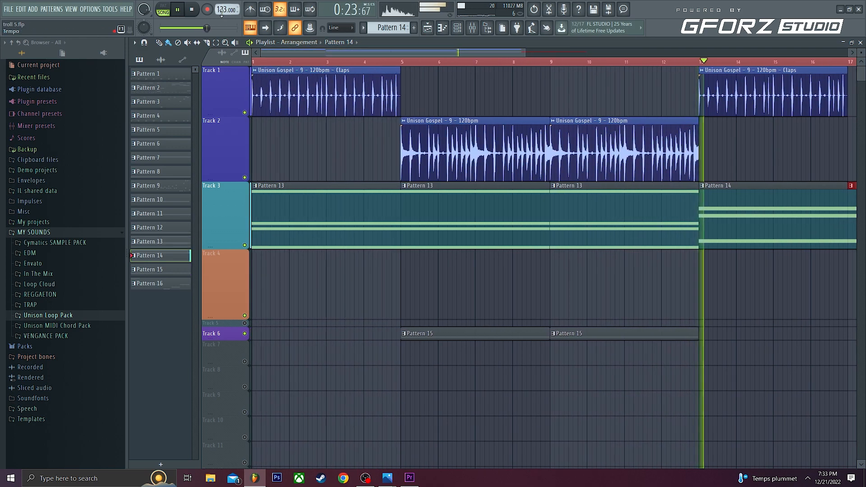
key("space")
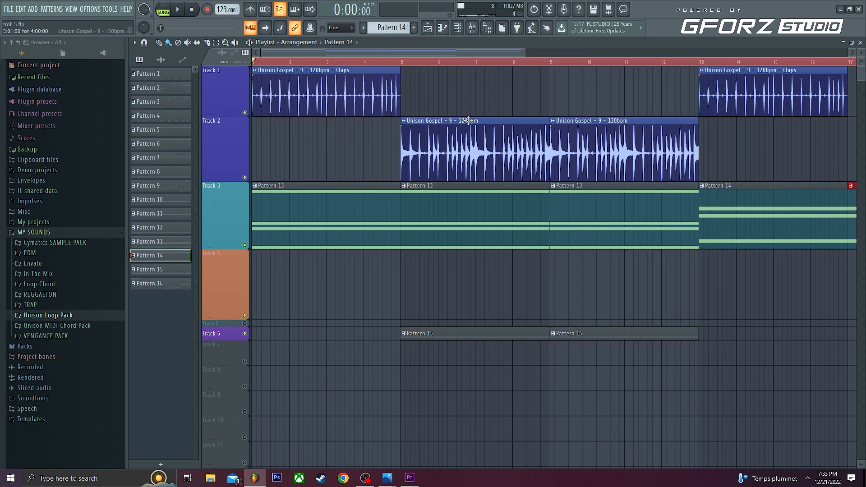
Select Pattern 16 and view the Arcade #8 vocal instrument it triggers, closing the plugin window again.
left_click(457, 28)
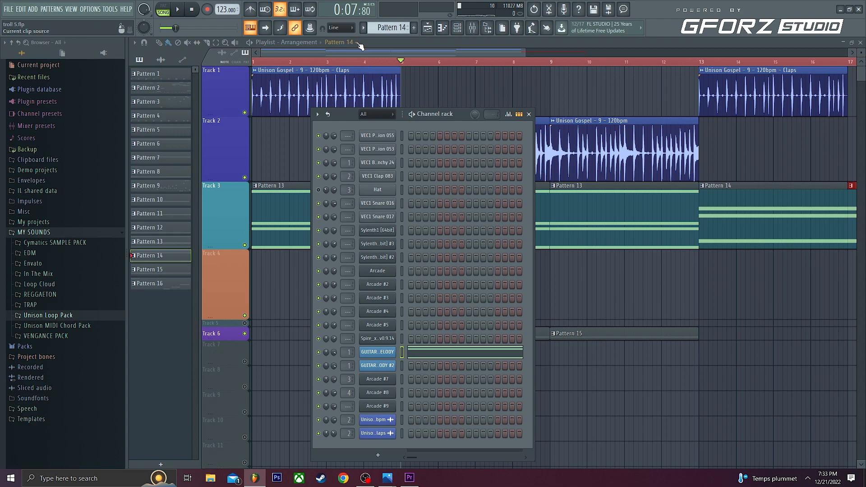
left_click(360, 42)
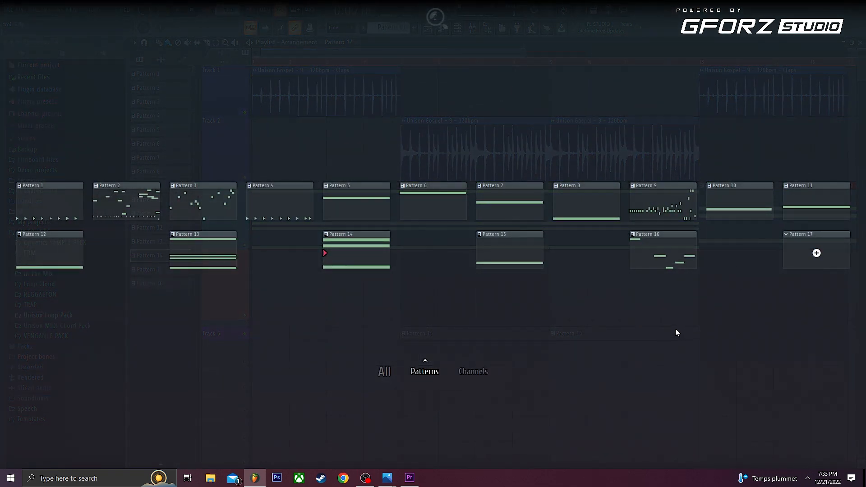
left_click(664, 250)
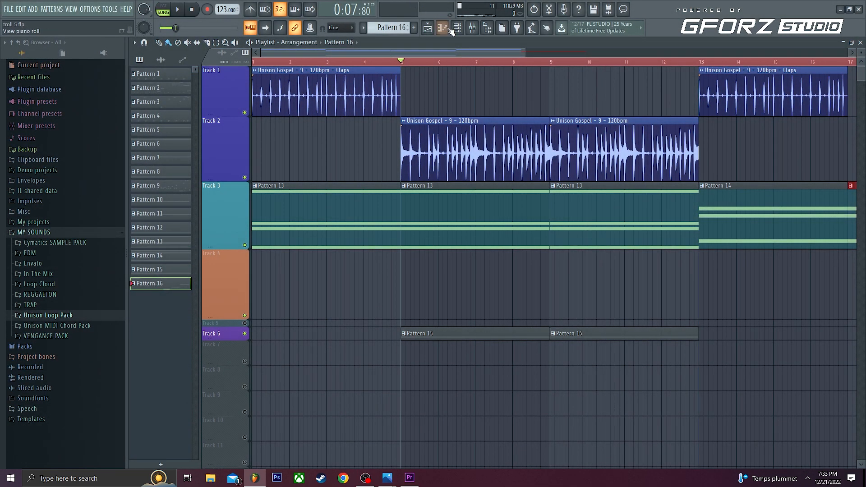
left_click(456, 32)
left_click(386, 394)
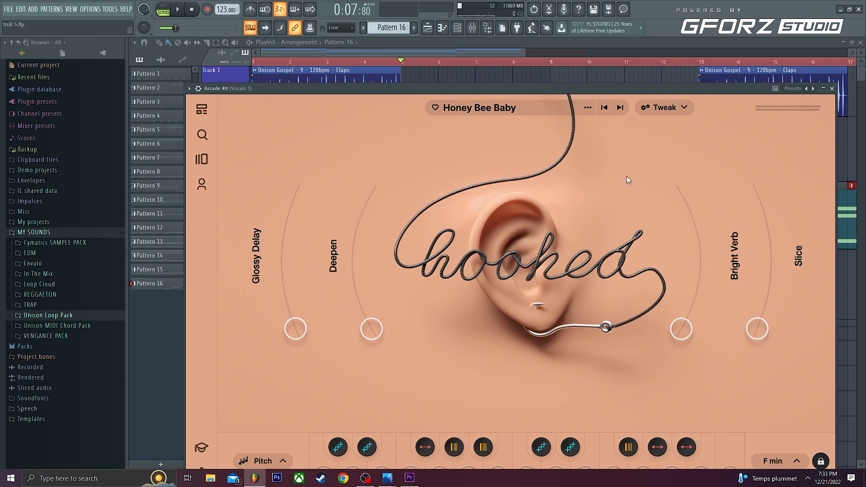
left_click(833, 89)
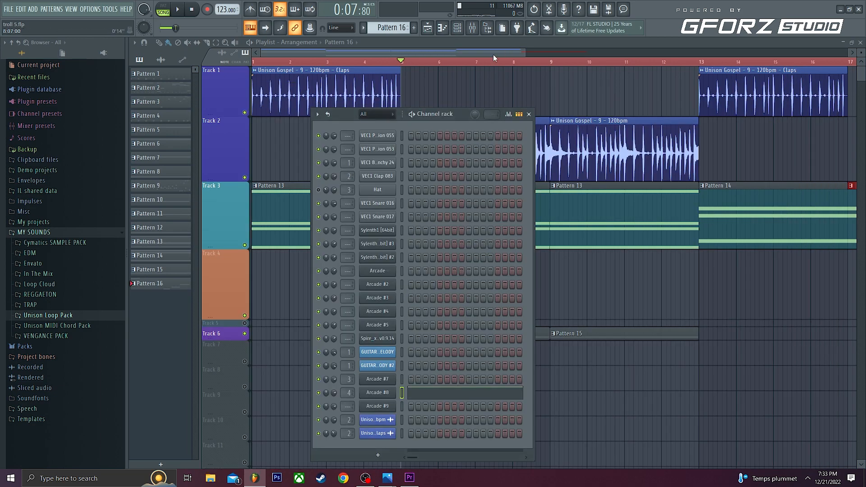
Place Pattern 16 at bar 5 on Track 4 and play the arrangement from there to hear the vocals.
key("F6")
left_click(399, 284)
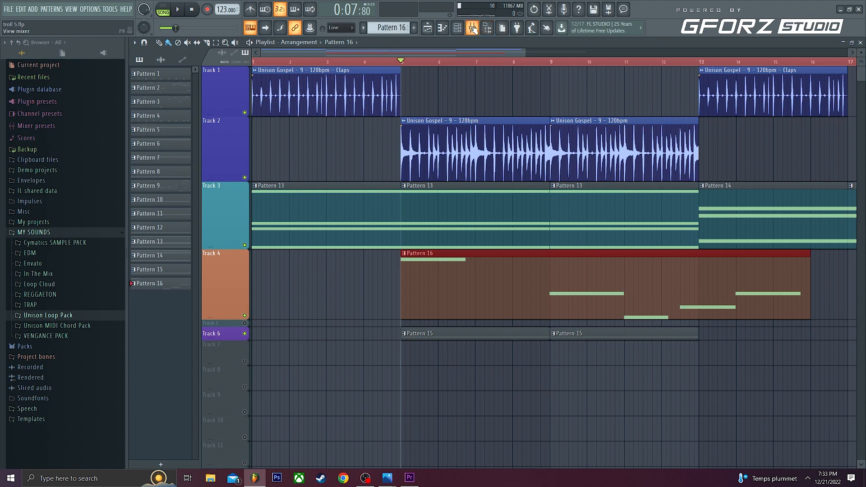
left_click(178, 11)
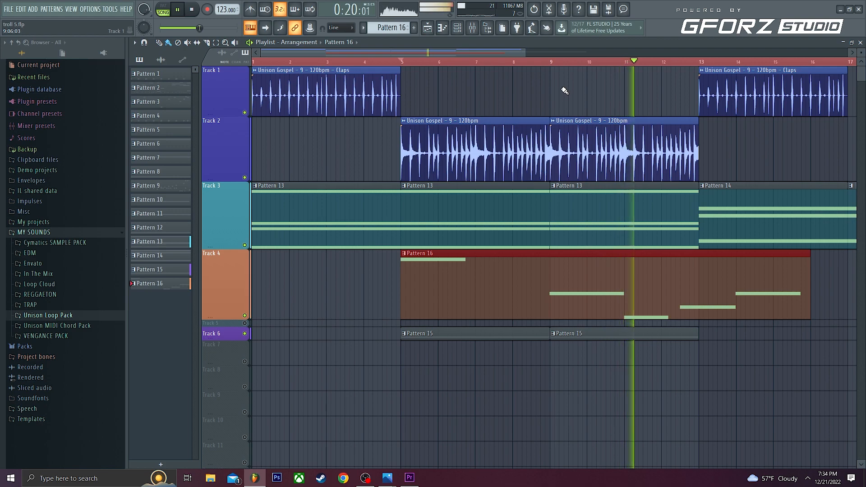
left_click_drag(432, 50, 459, 51)
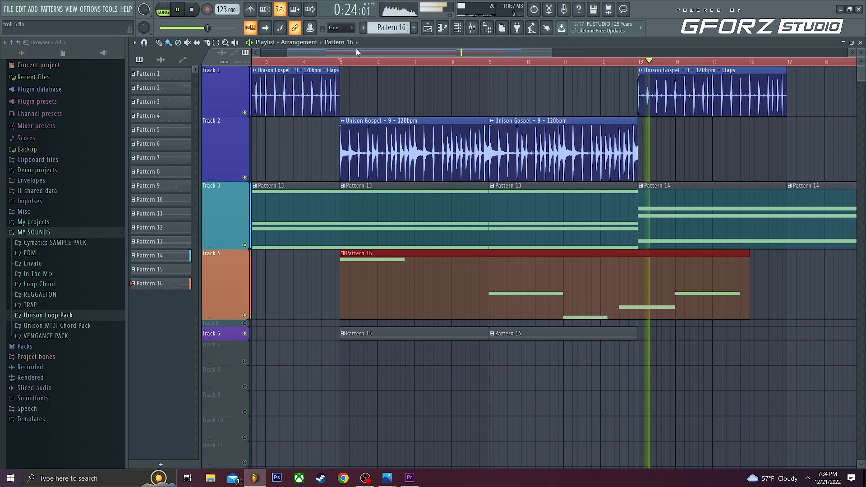
key("space")
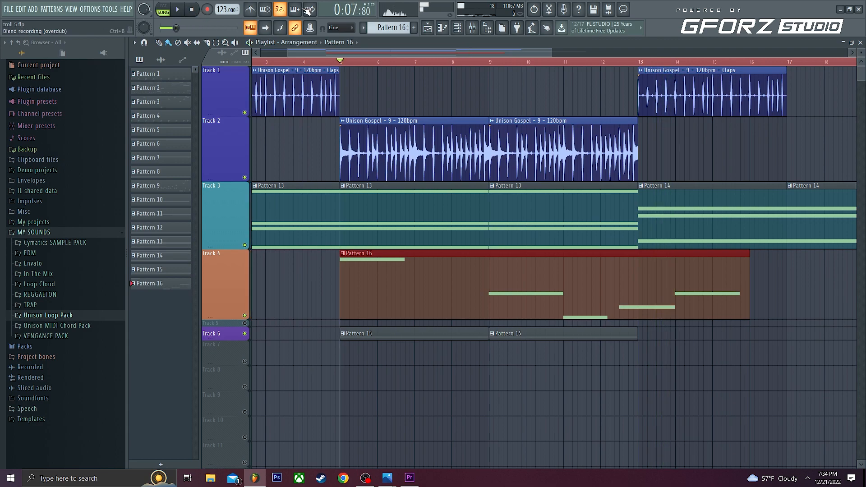
Examine the effect chains of the Vocals 1 and Arcade #6 tracks in the mixer.
left_click(472, 33)
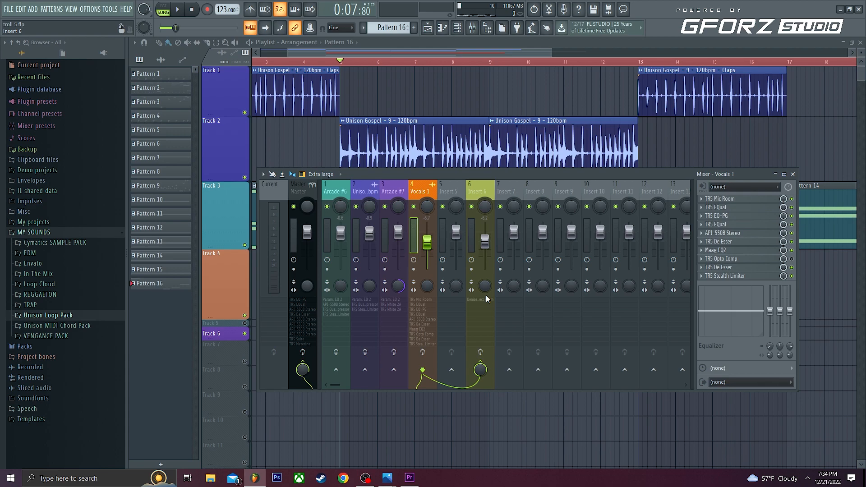
left_click(334, 186)
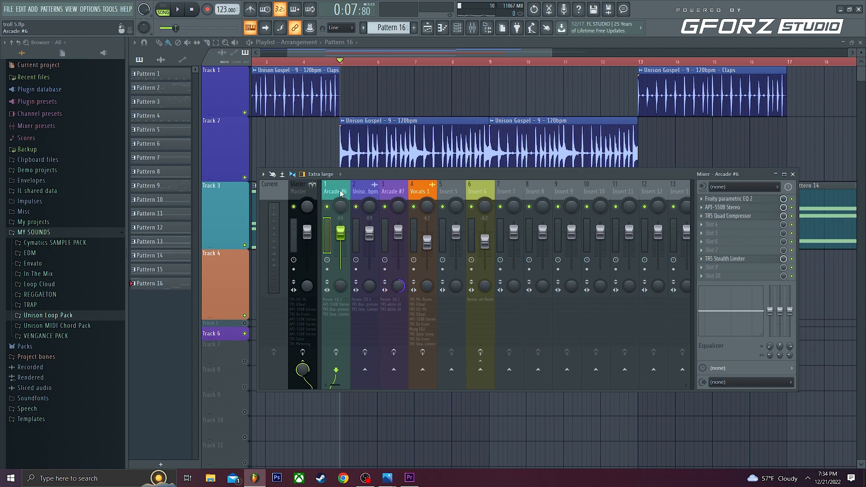
left_click(308, 46)
Play the full arrangement from bar 5 past bar 17 and stop it.
left_click(179, 10)
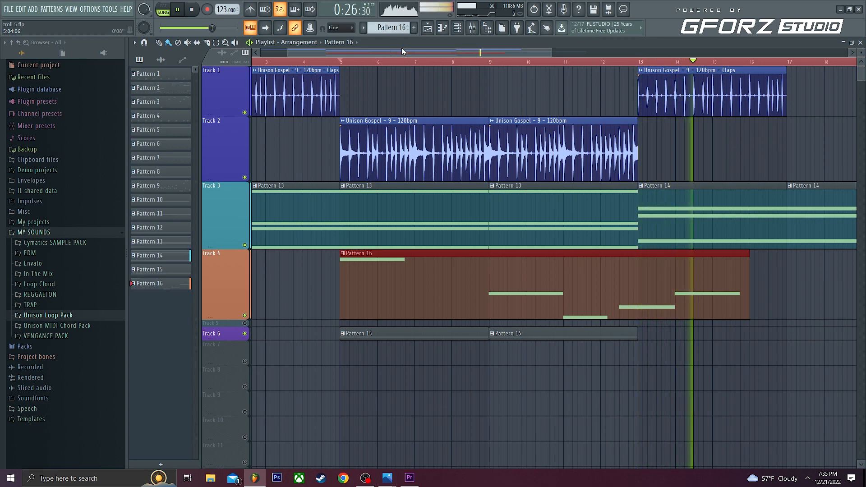
left_click_drag(405, 49, 434, 52)
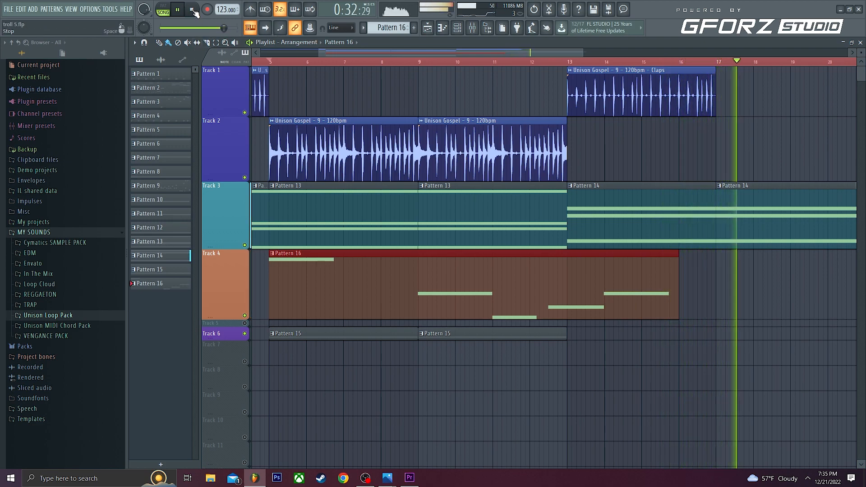
left_click(193, 10)
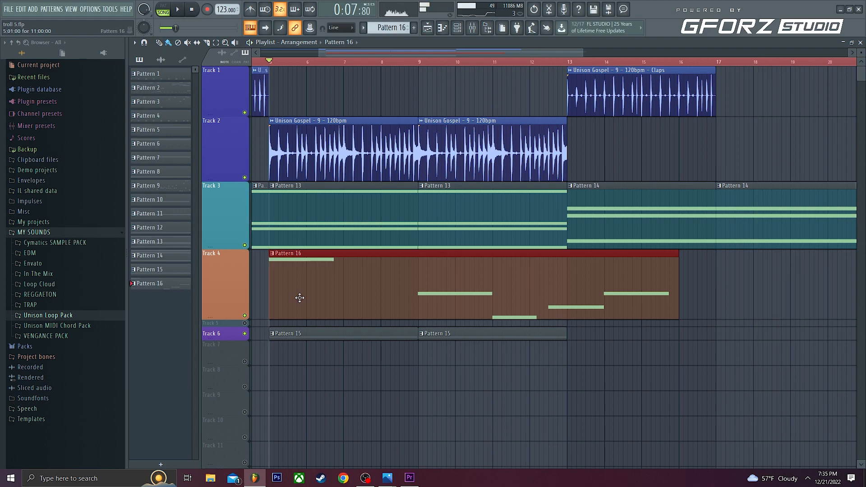
Switch to Adobe Premiere Pro and view the audio clip on track A2 of the YOUTUBE 1080 FINAL sequence.
left_click(412, 481)
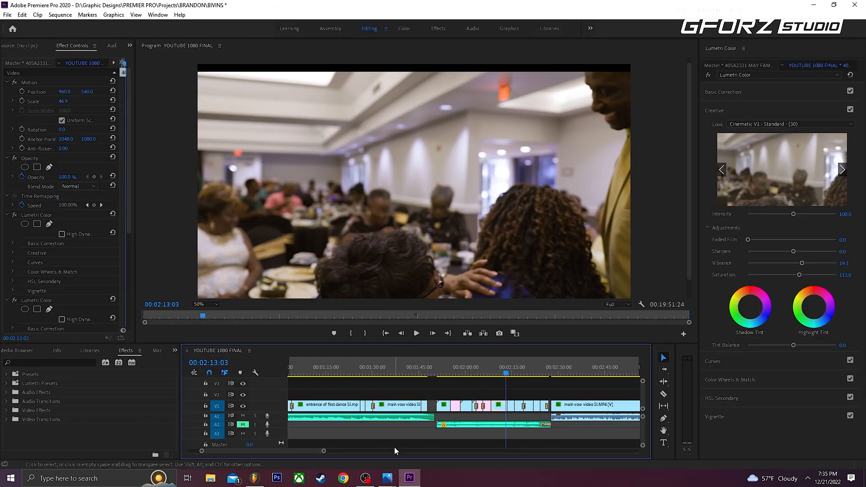
left_click_drag(316, 450, 319, 451)
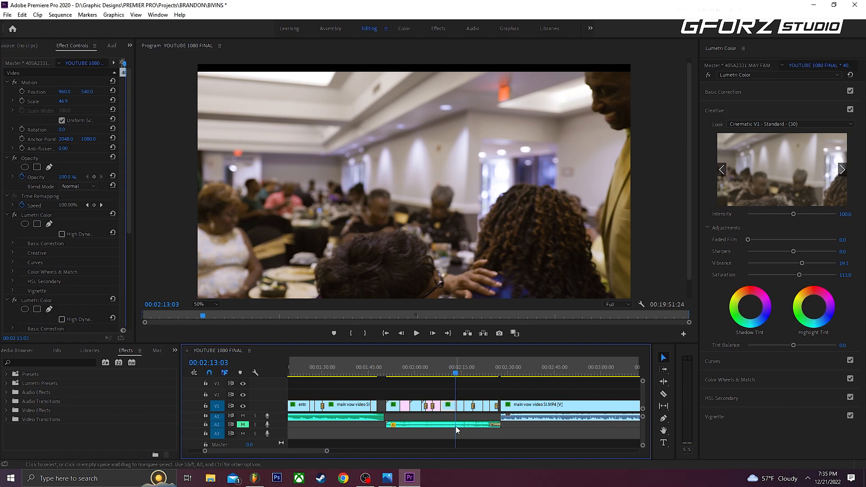